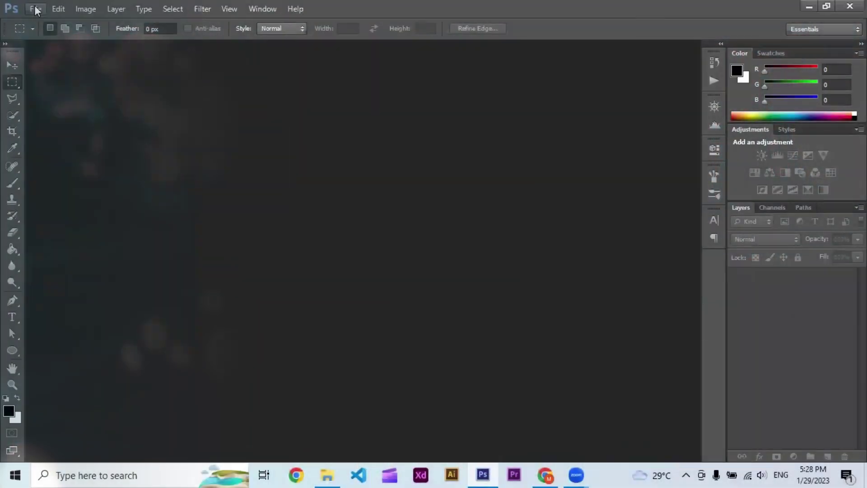
- Open the first night portrait from the v22_Neon Light Color Effect folder into Camera Raw
click(35, 9)
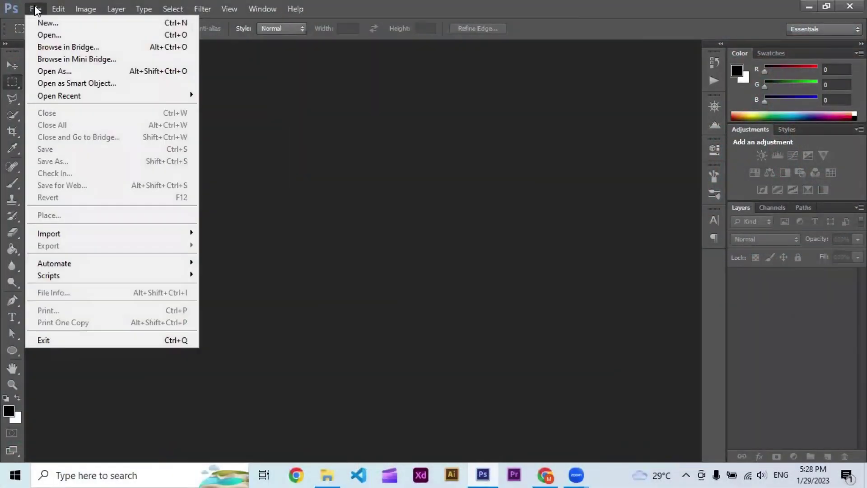
click(44, 30)
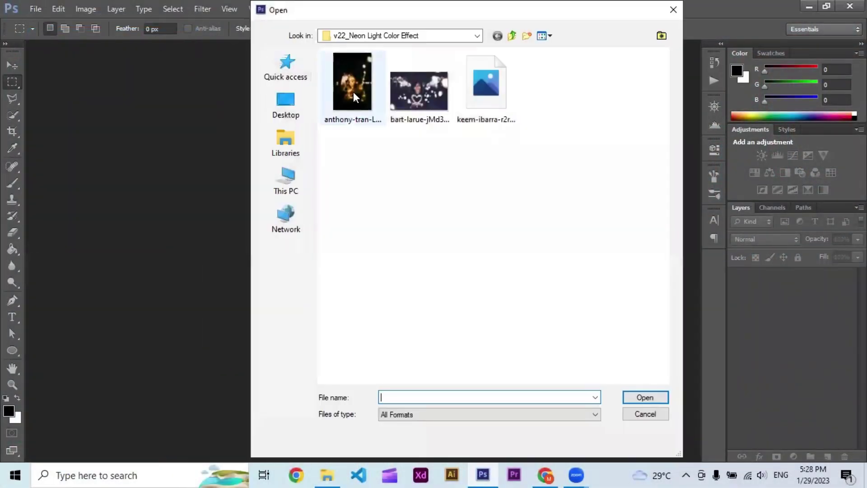
click(354, 94)
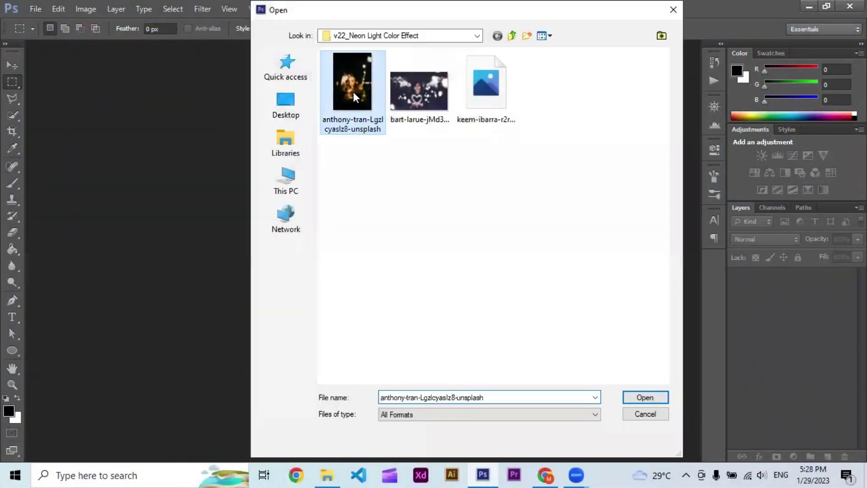
click(642, 399)
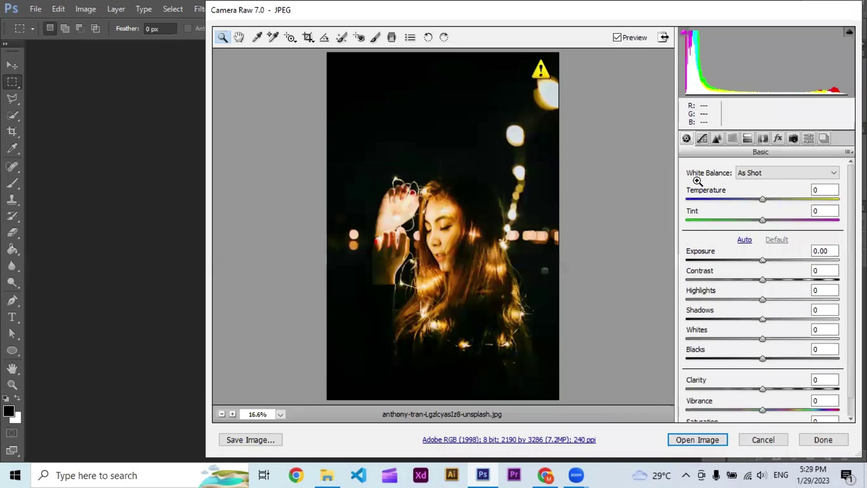
- Enter Temperature -15, Tint +5, Contrast -40, Shadows +20, Blacks -40 and Clarity 25 in Basic
click(828, 190)
text(-)
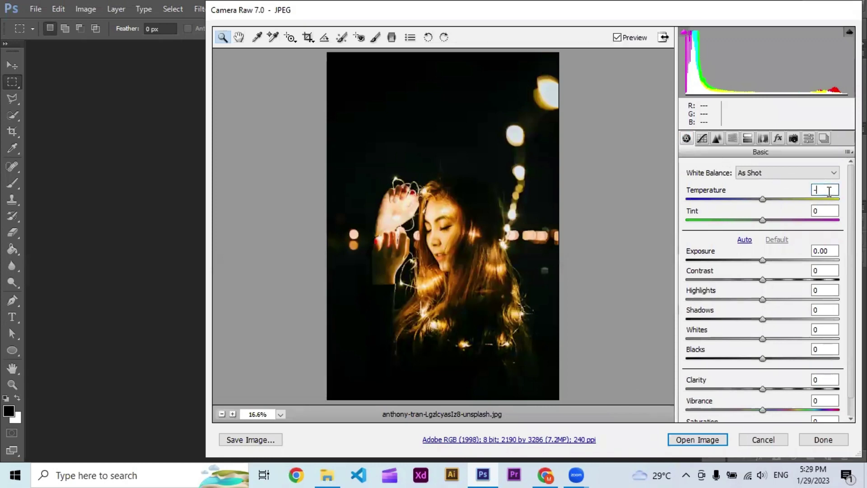
text(15)
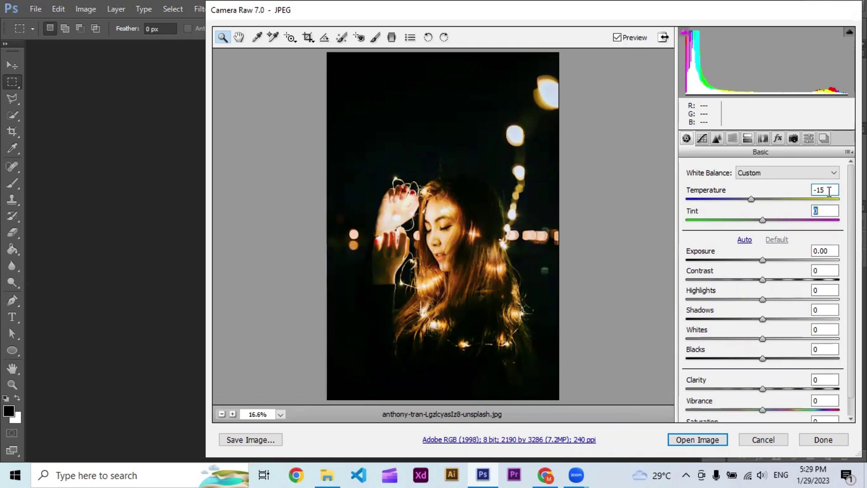
text(5)
key(Tab)
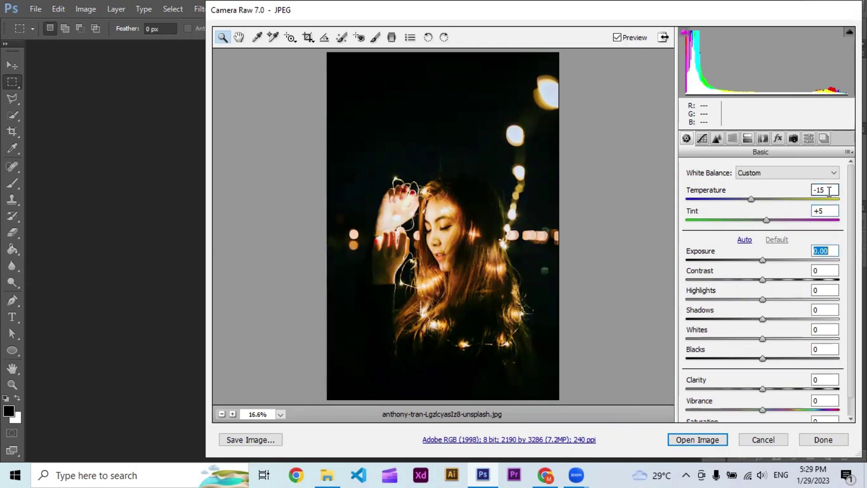
key(Tab)
text(40)
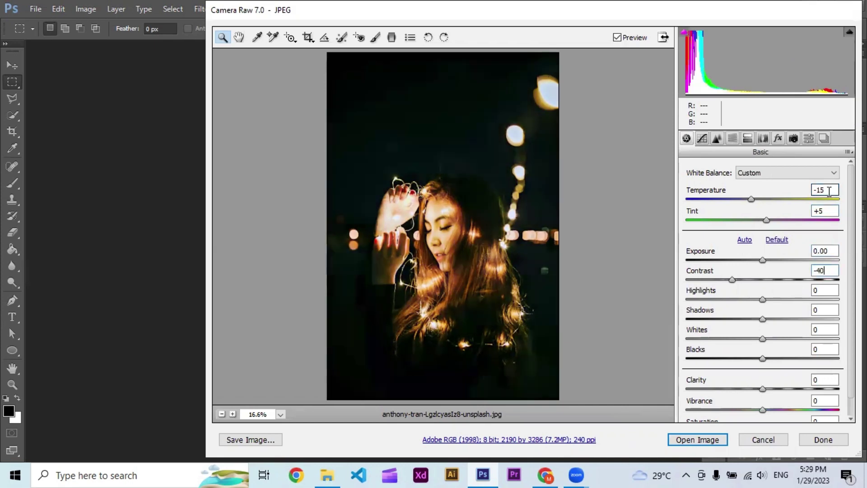
key(Tab)
text(20)
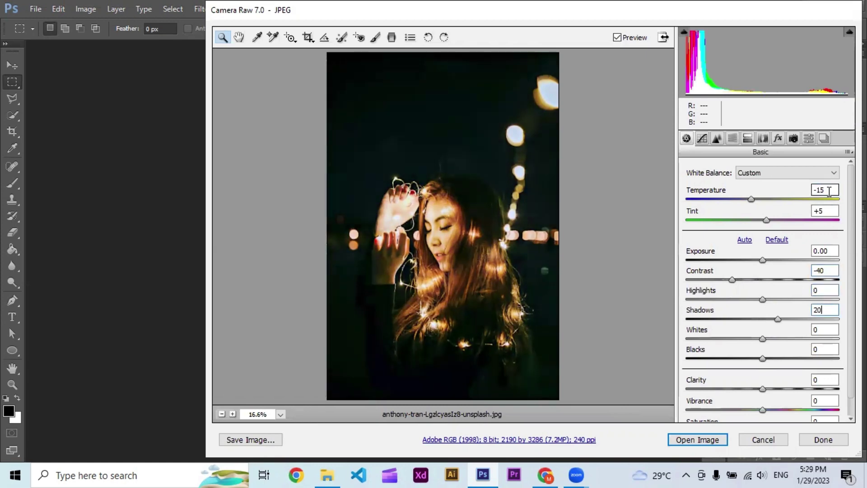
key(Tab)
key(Tab)
text(40)
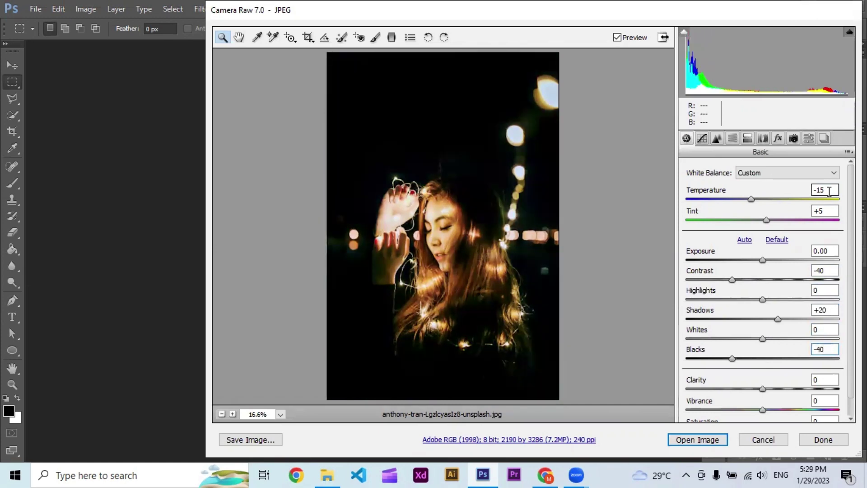
text(25)
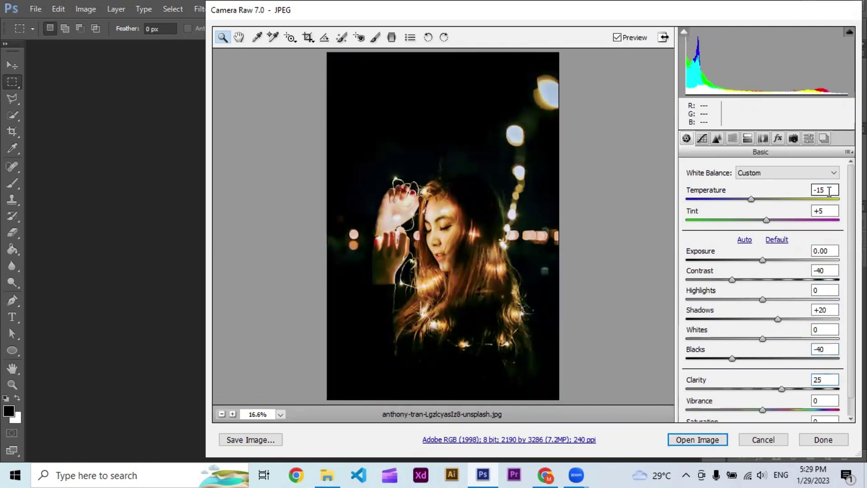
- On the Tone Curve point curve, raise the black point to 13 and add a 66→54 shadow point
click(701, 140)
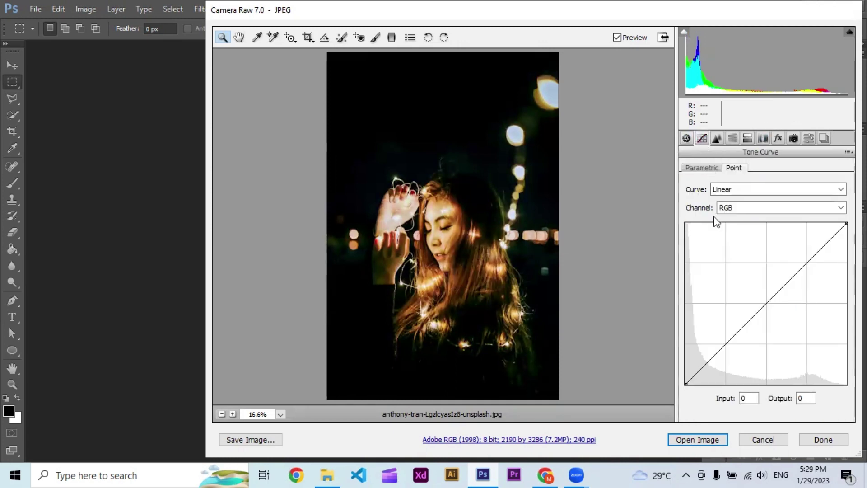
drag(685, 382, 685, 377)
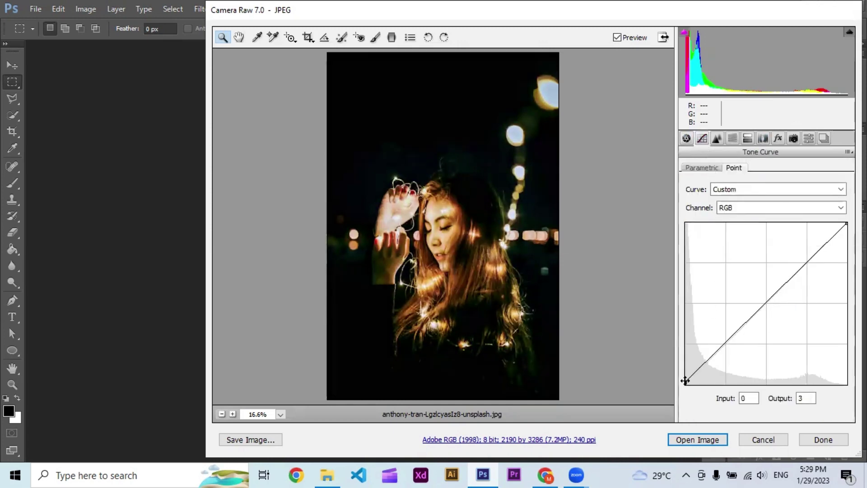
click(810, 398)
key(BackSpace)
text(3)
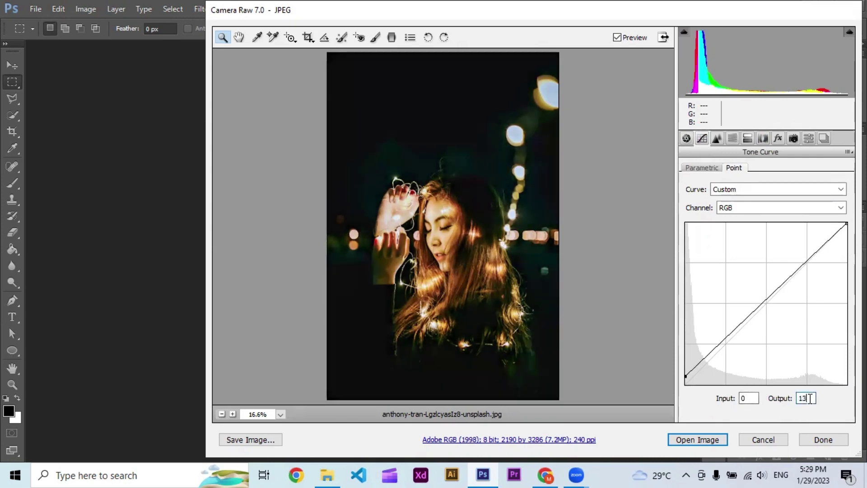
drag(724, 340, 725, 344)
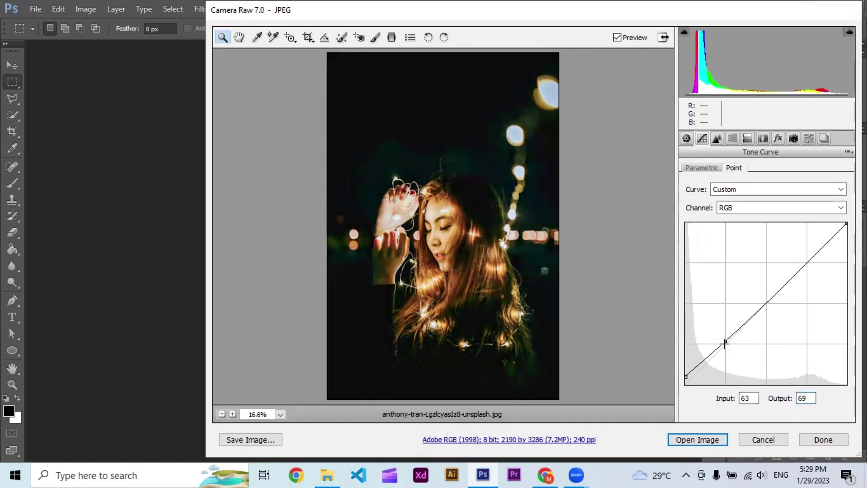
click(749, 401)
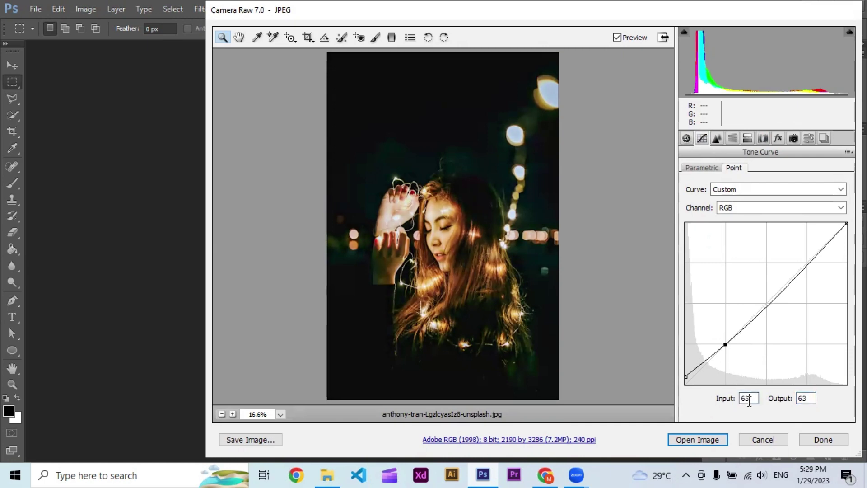
key(BackSpace)
text(6)
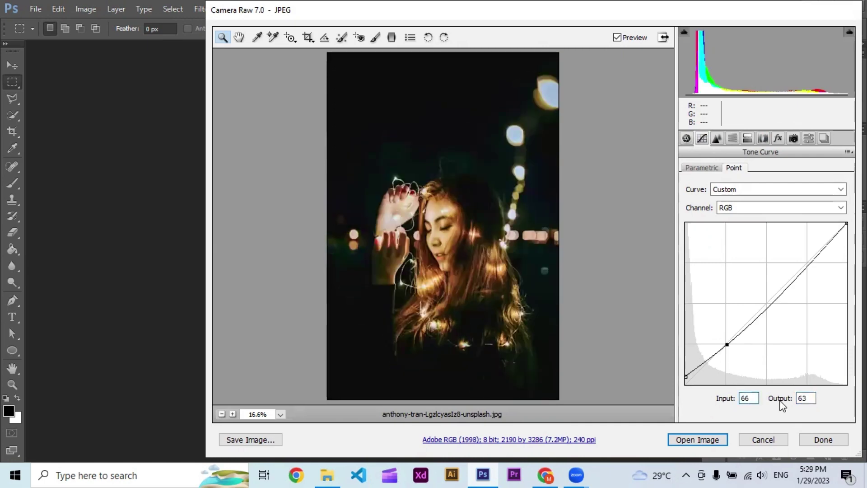
click(810, 398)
key(BackSpace)
key(BackSpace)
text(5)
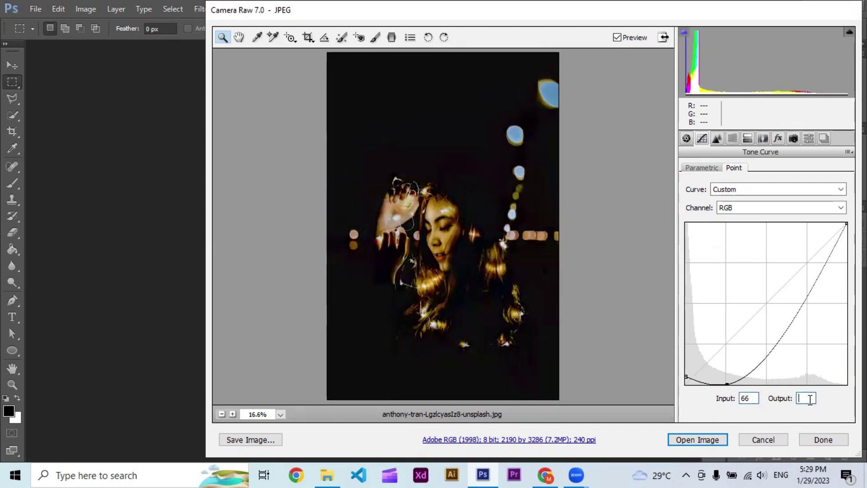
text(4)
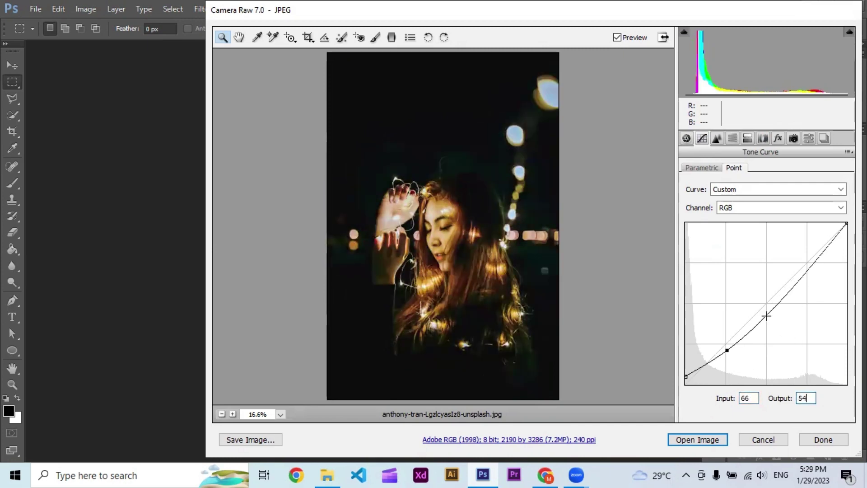
- Add a midtone curve point and an upper point set to input 192, output 192
drag(765, 316, 765, 302)
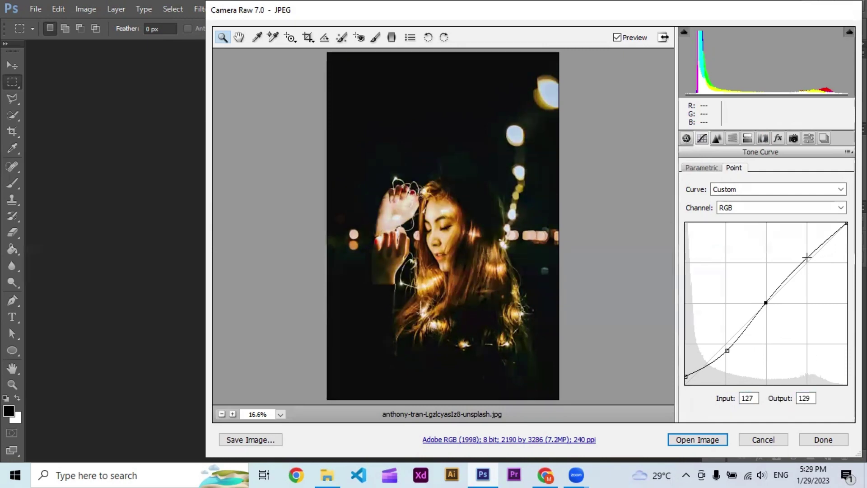
drag(807, 257, 805, 264)
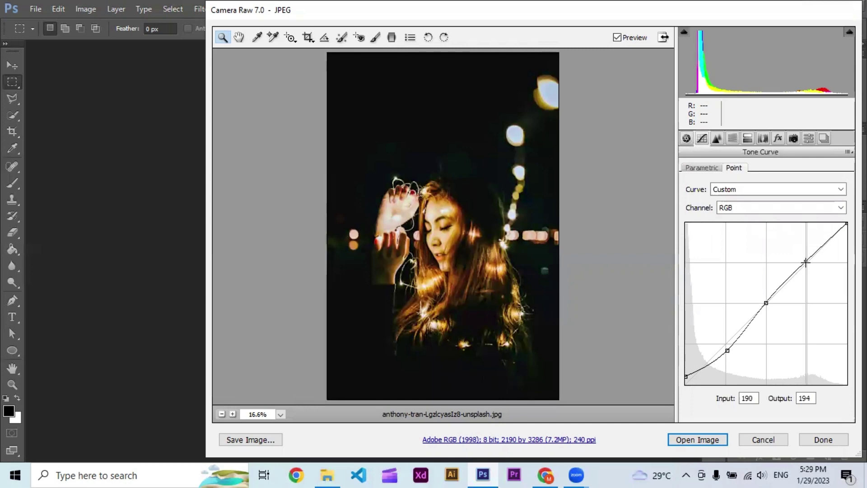
double_click(757, 399)
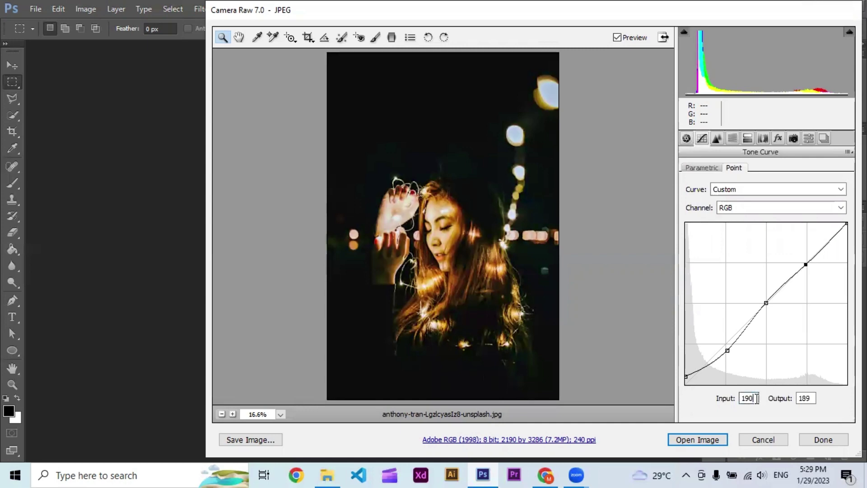
text(192)
click(809, 398)
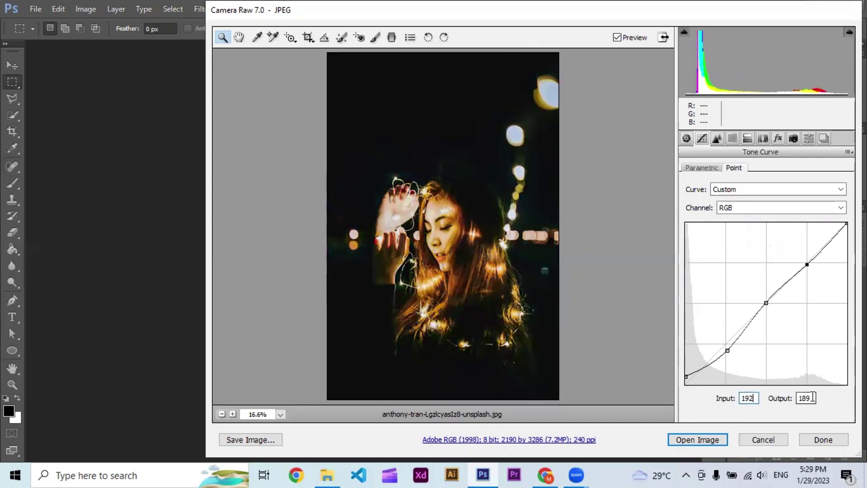
key(BackSpace)
key(BackSpace)
key(BackSpace)
text(192)
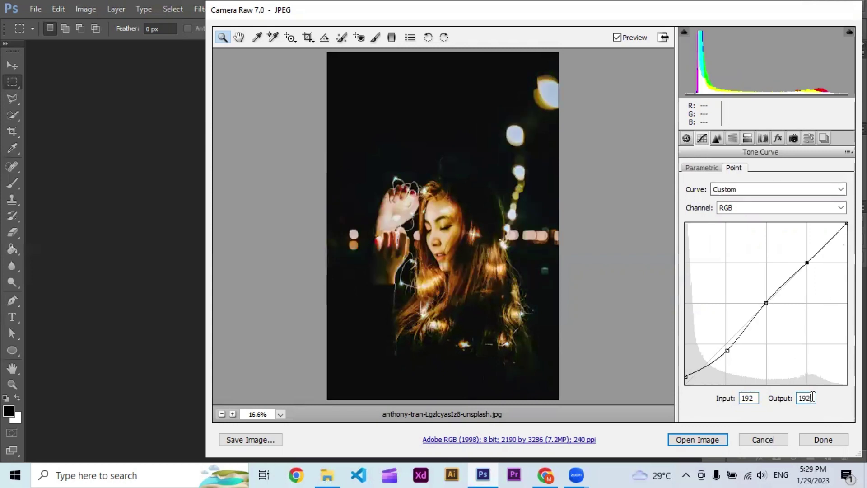
- Set the HSL hue of Reds to +40 and Aquas to -20
click(720, 140)
click(731, 140)
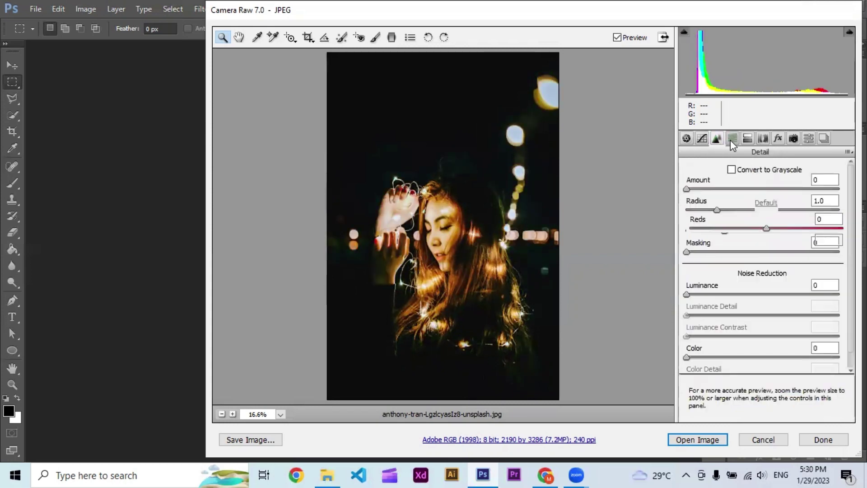
click(692, 187)
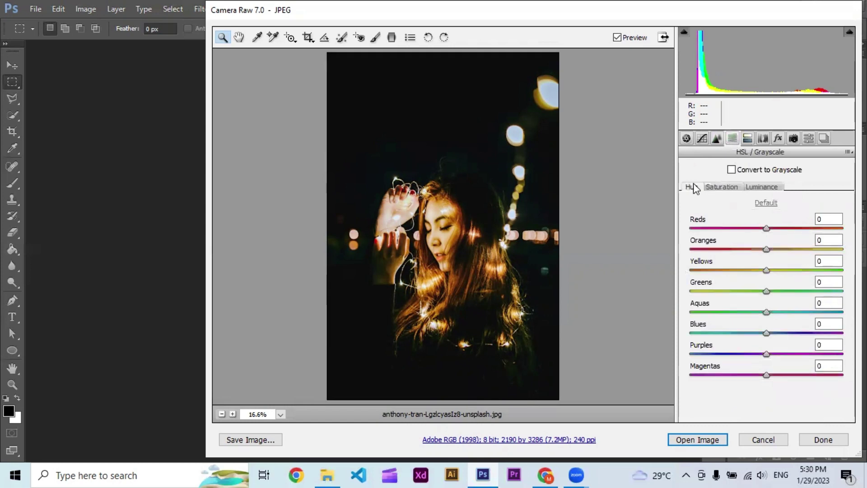
click(826, 220)
text(40)
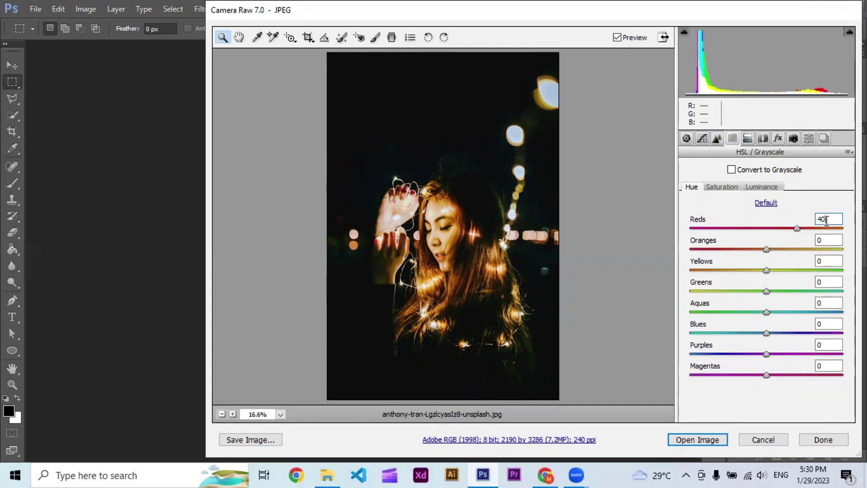
key(Tab)
key(Tab)
key(Tab)
key(Tab)
text(20)
click(729, 186)
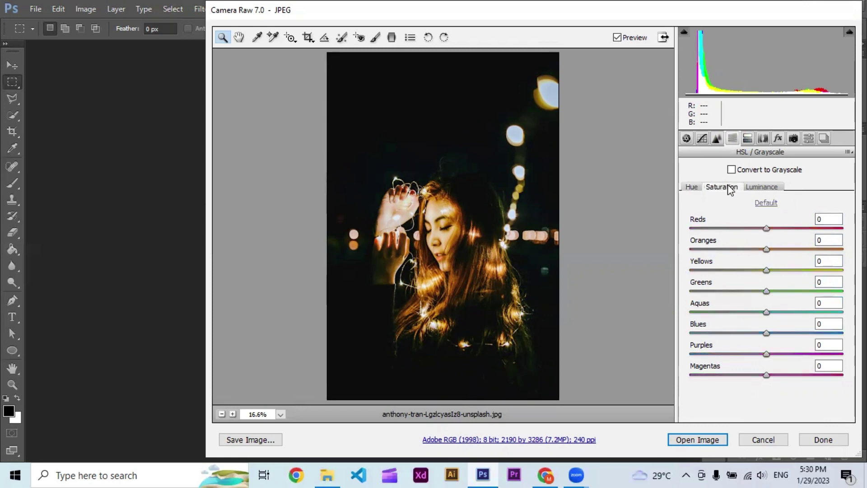
- Set Oranges saturation to -30 in the HSL Saturation sliders
click(833, 218)
key(BackSpace)
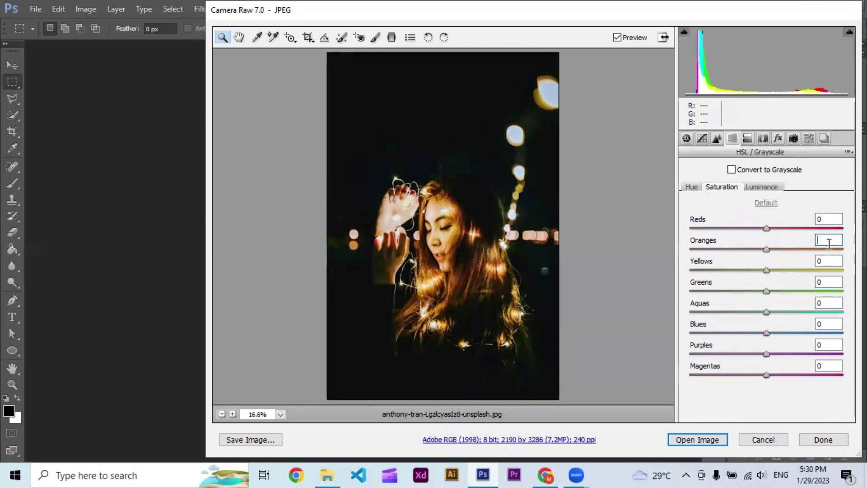
text(-30)
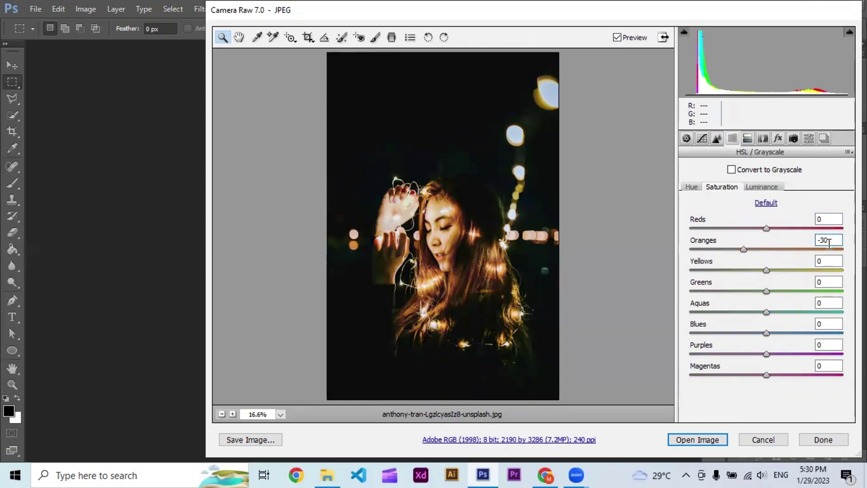
key(Tab)
key(Tab)
key(Tab)
key(Tab)
- Set Blues saturation to -30 and Split Toning shadows to hue 300, saturation 5
text(30)
click(762, 139)
click(827, 278)
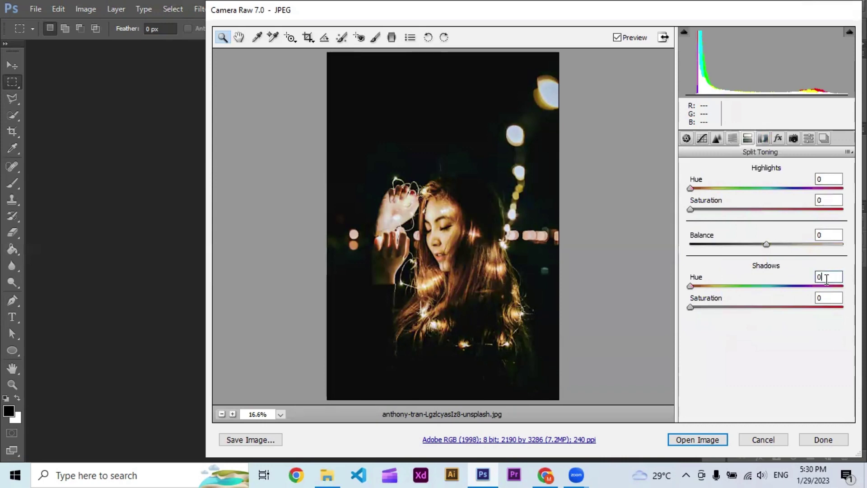
text(30)
text(0)
text(5)
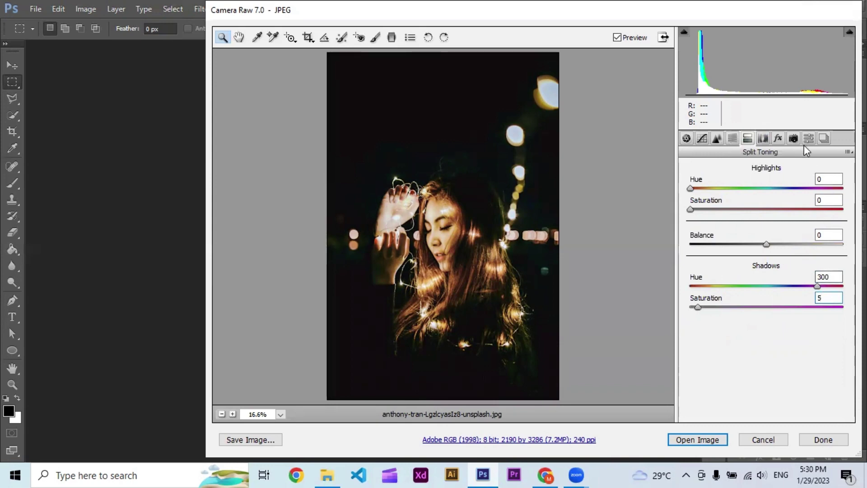
click(794, 138)
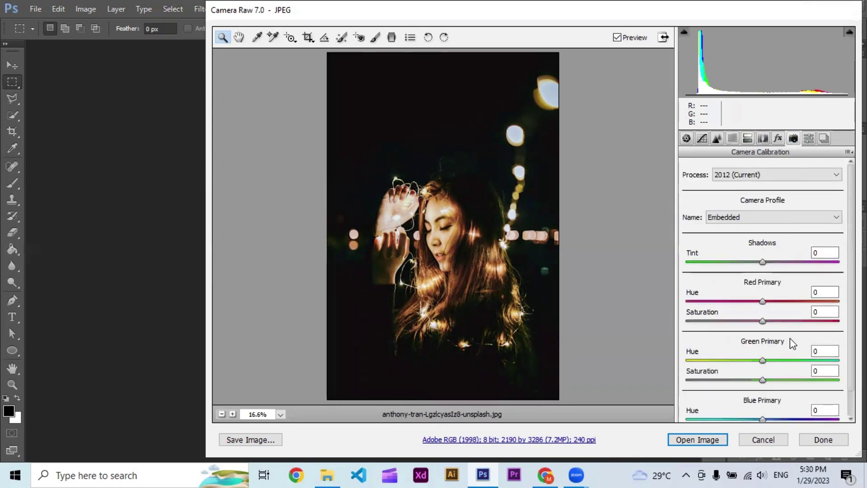
- Drag Blue Primary hue to -100 and toggle Preview to compare with the original
scroll(788, 394, down, 2)
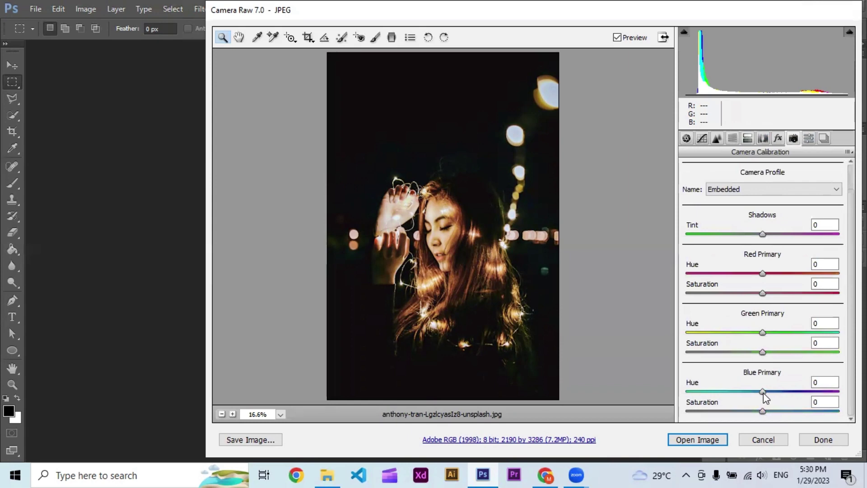
drag(764, 391, 666, 393)
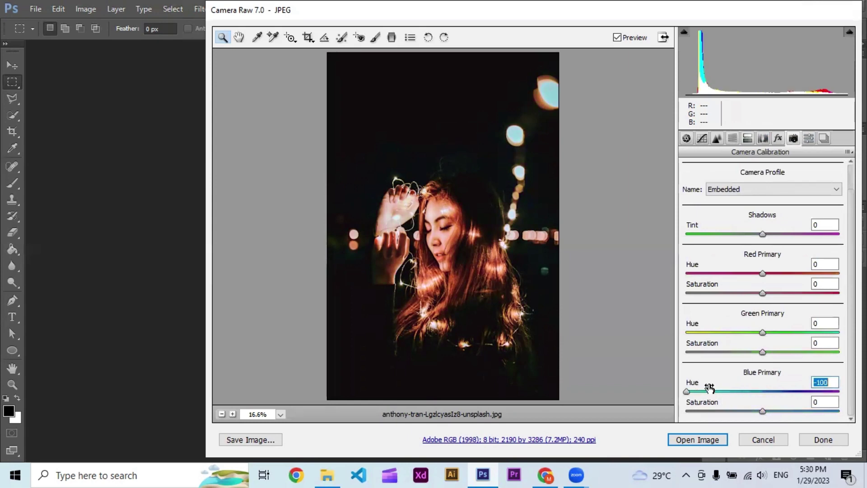
click(829, 382)
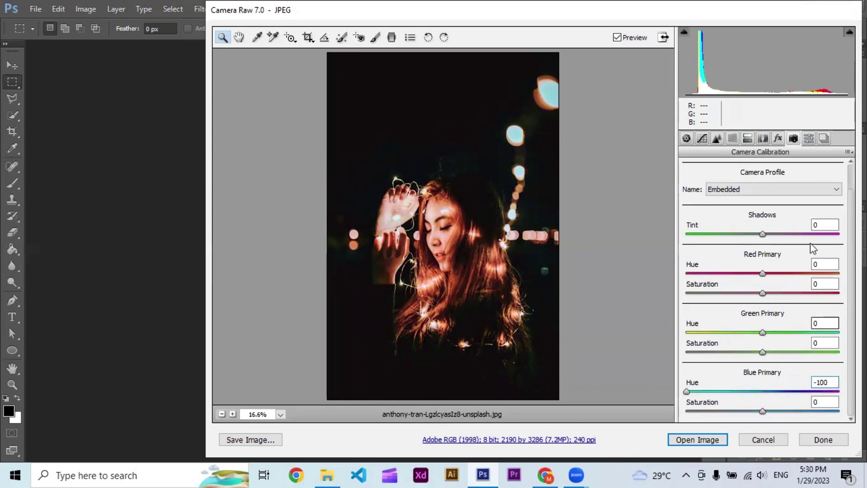
click(617, 38)
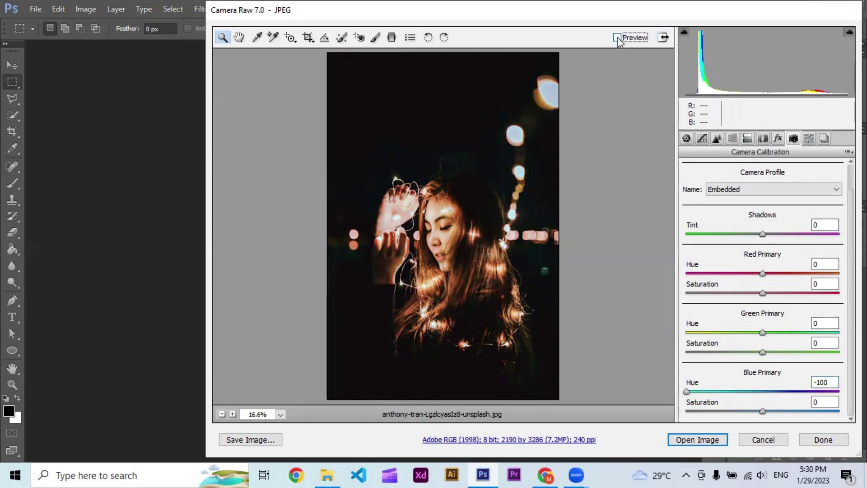
click(617, 38)
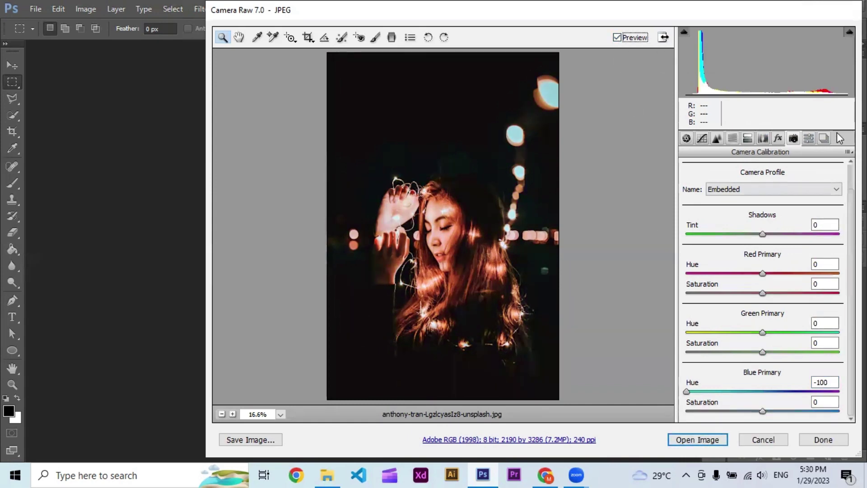
- Save all settings as the 'Neon Light Color Effect' preset and open the portrait in Photoshop
click(809, 139)
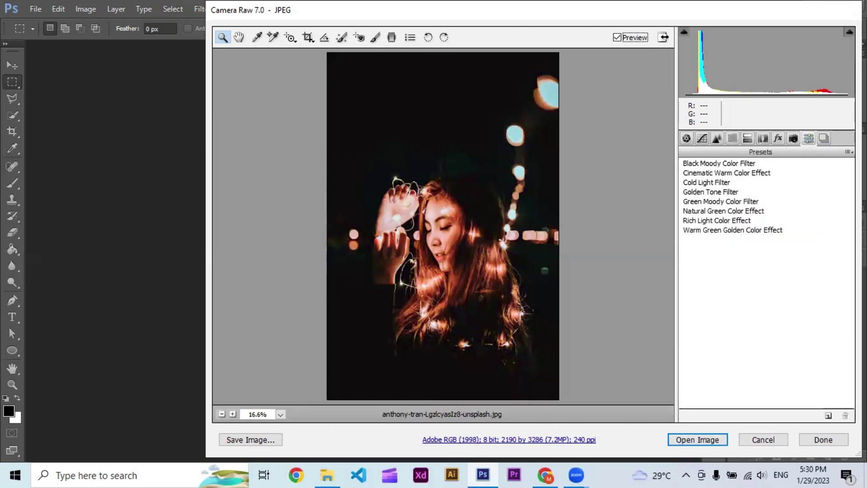
click(847, 152)
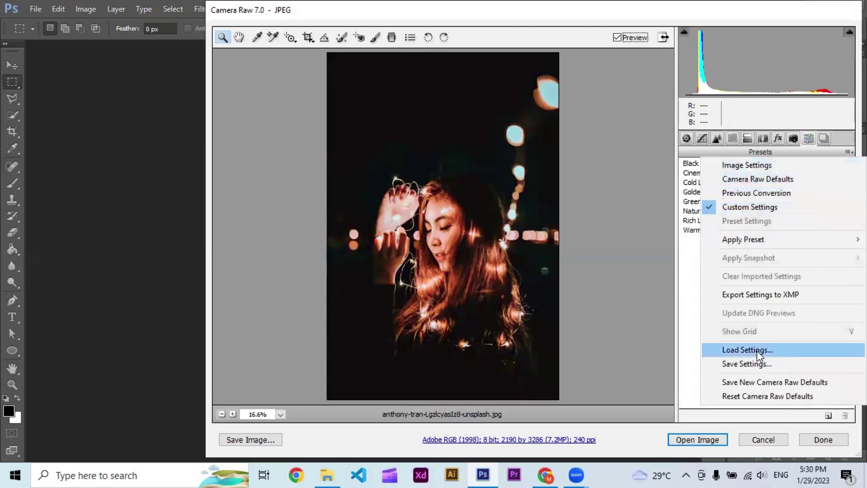
click(763, 363)
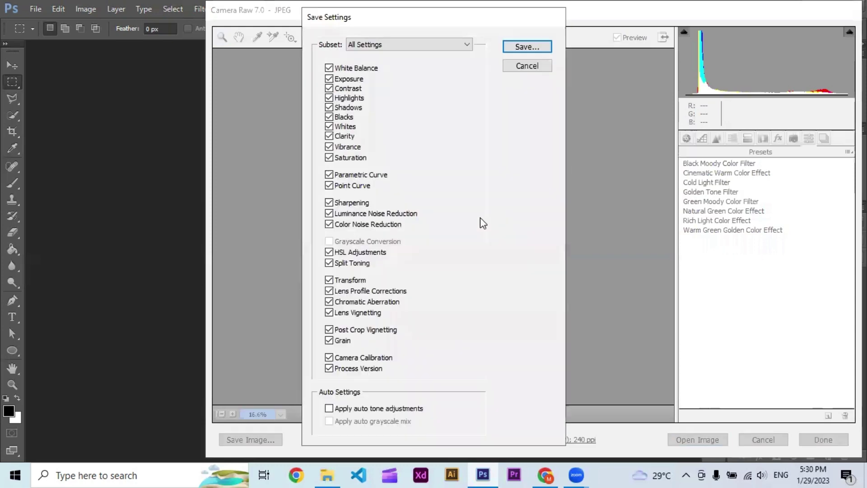
click(530, 49)
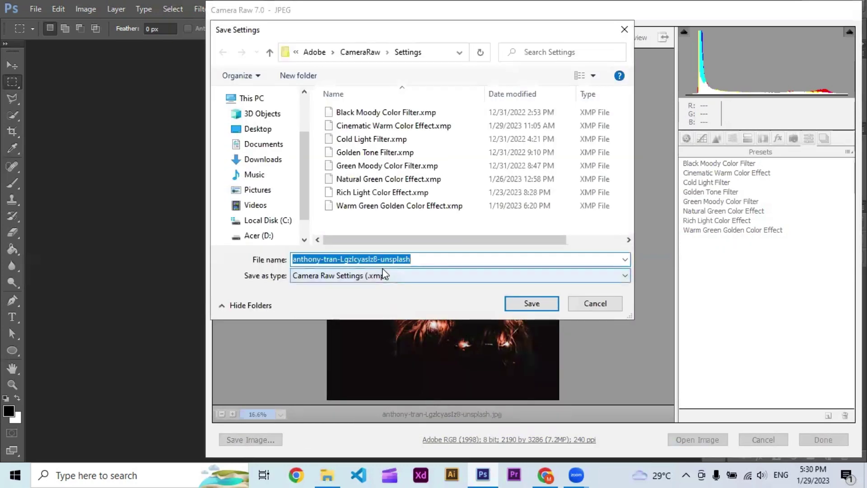
text(Neon Light )
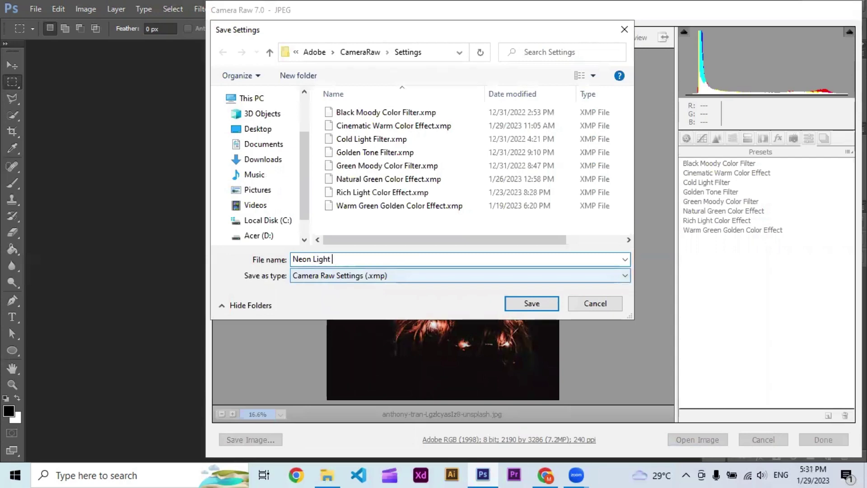
text(Color Effect)
key(Return)
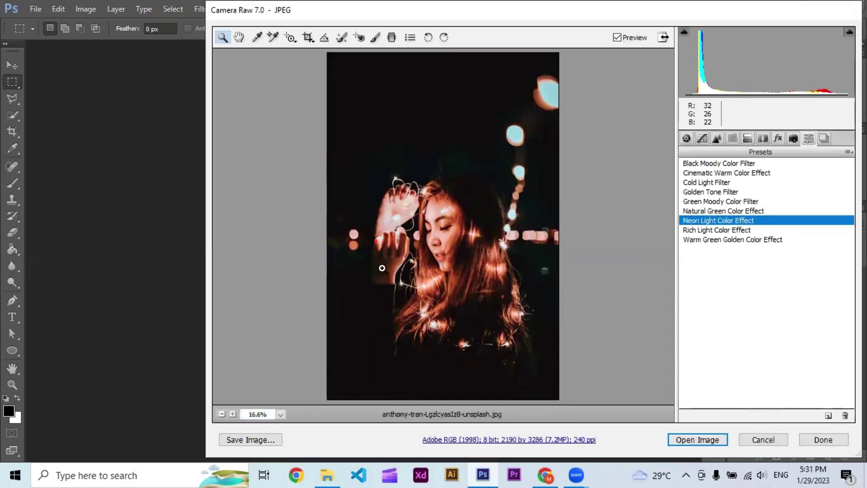
click(705, 438)
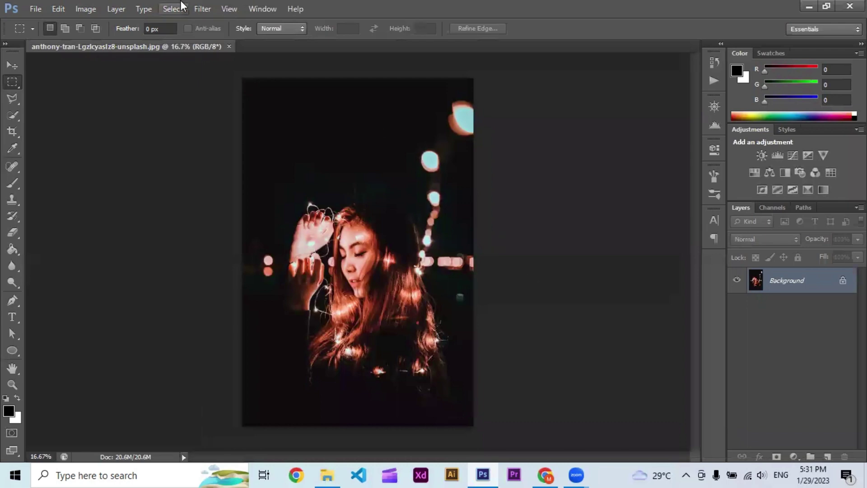
- Open the keem-ibarra portrait into Camera Raw
click(37, 9)
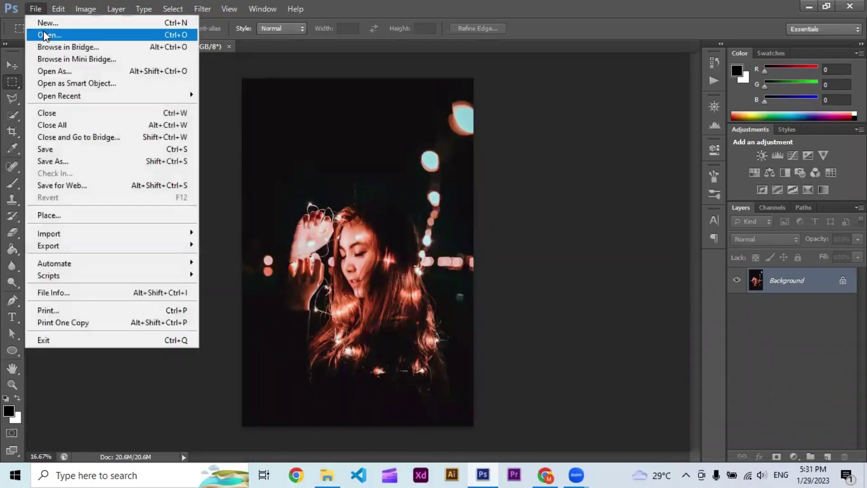
click(43, 35)
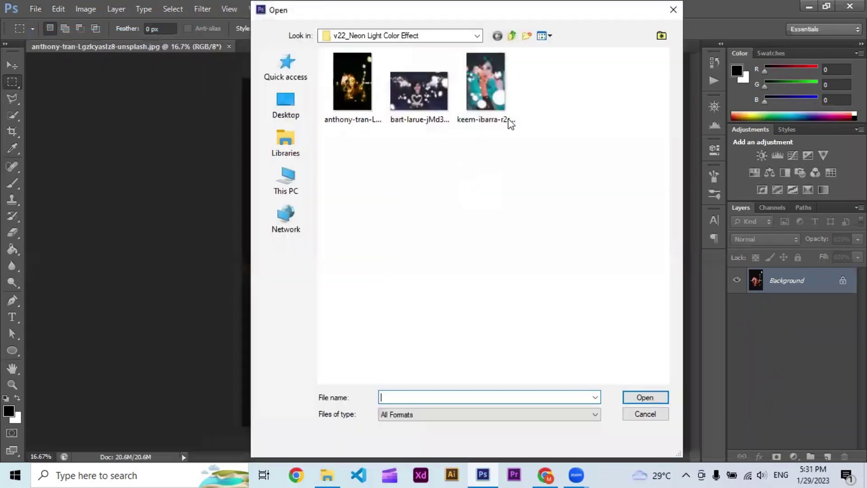
click(500, 85)
click(651, 399)
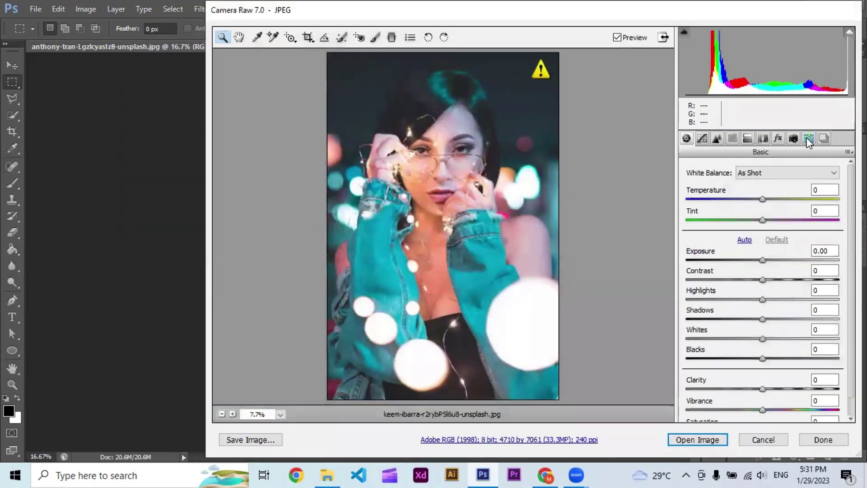
- Apply the Neon Light Color Effect preset, compare via Preview, and open it in Photoshop
click(809, 140)
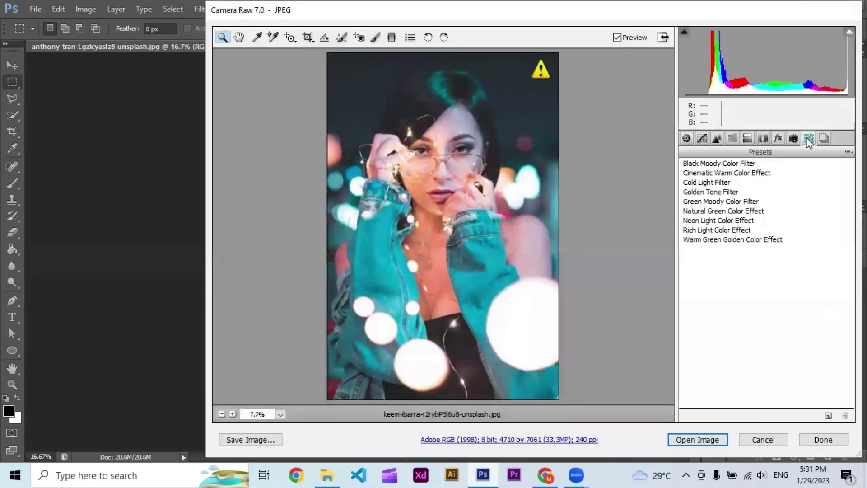
click(729, 221)
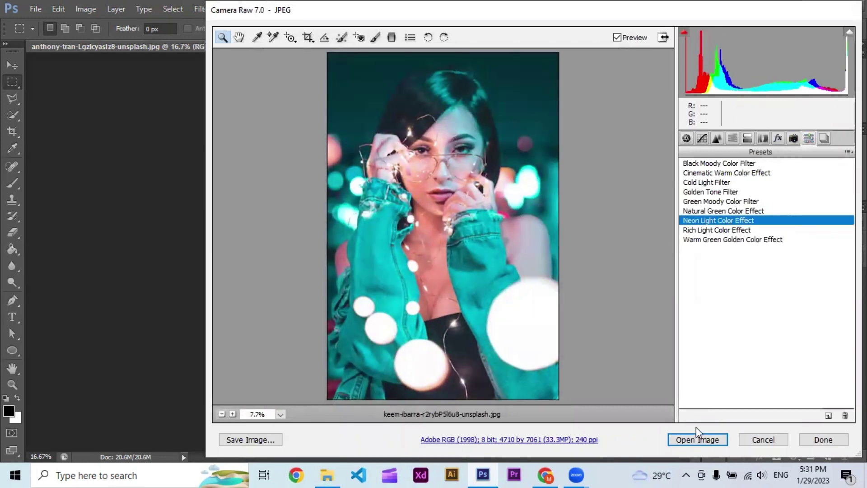
click(616, 38)
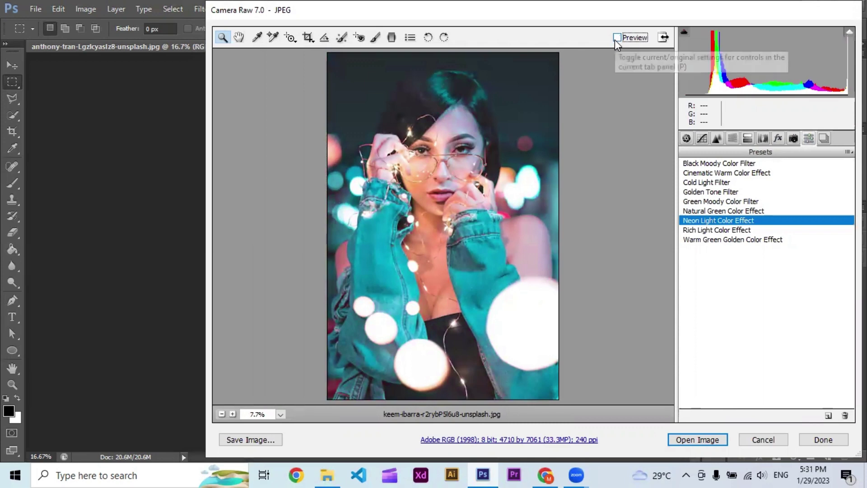
click(616, 38)
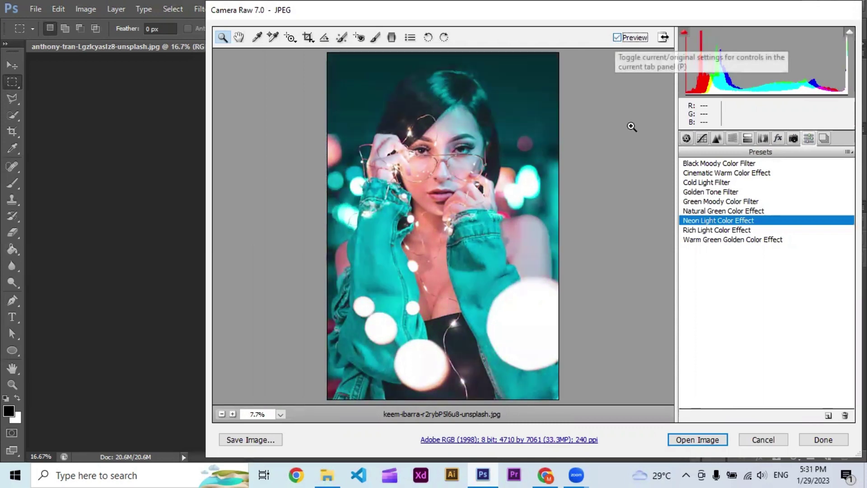
click(698, 440)
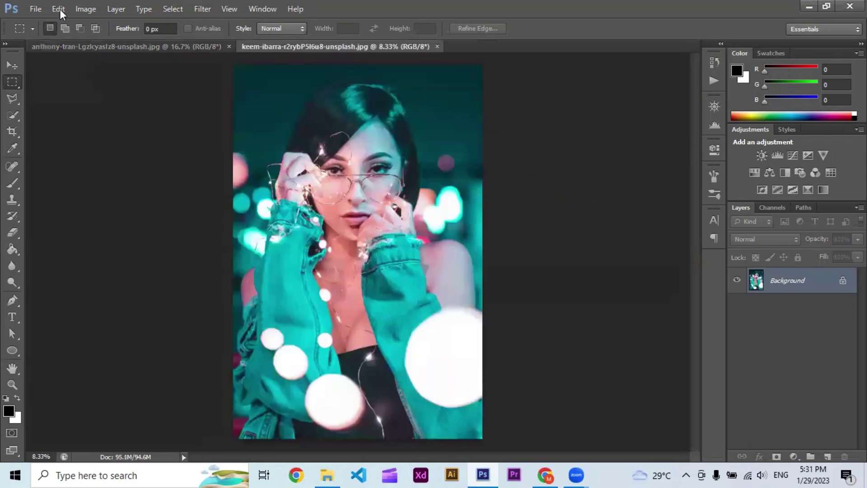
- Open the bart-larue heart photo into Camera Raw
click(35, 8)
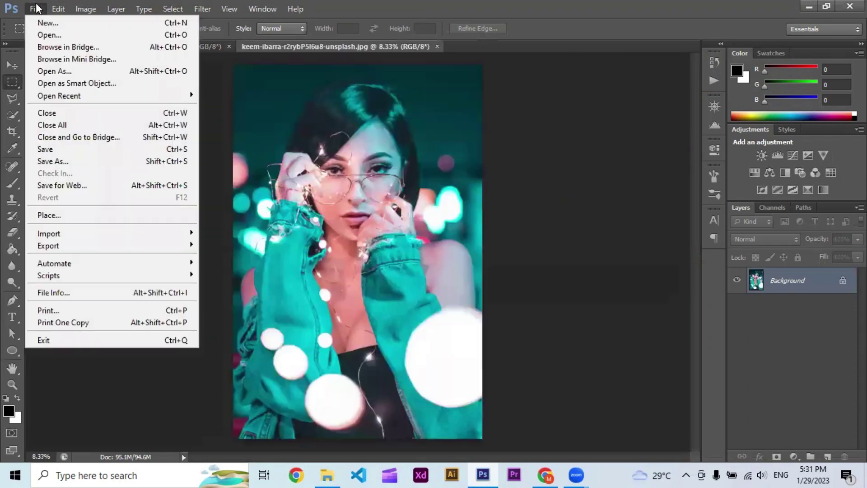
click(48, 35)
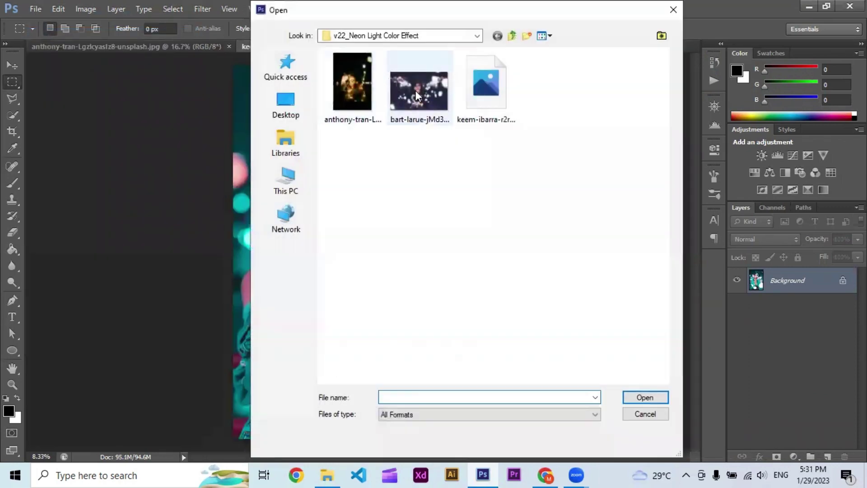
click(415, 91)
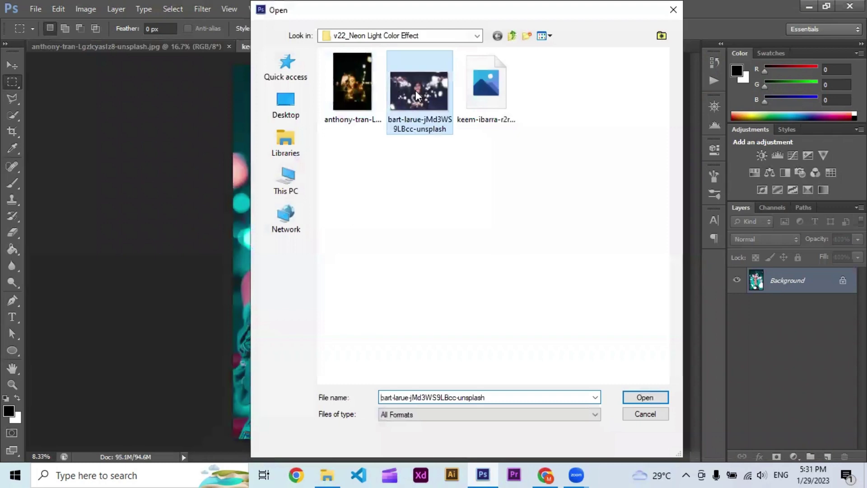
click(645, 398)
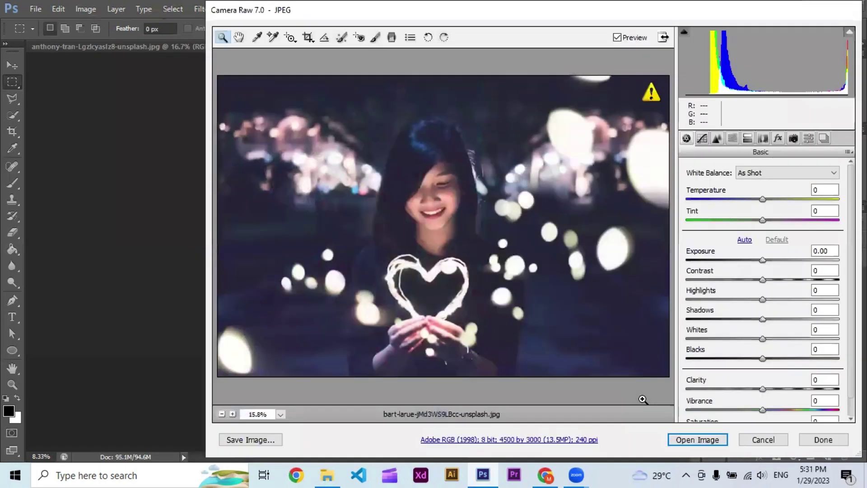
- Apply the Neon Light Color Effect preset, compare via Preview, and open it in Photoshop
click(809, 139)
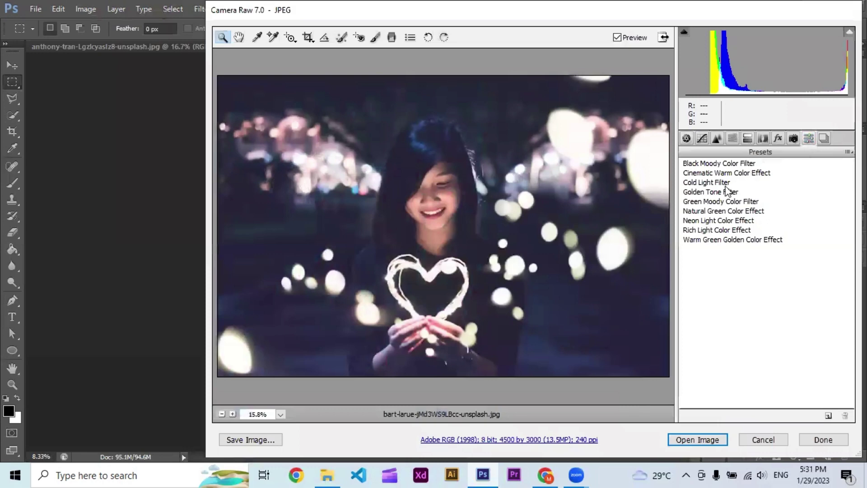
click(719, 220)
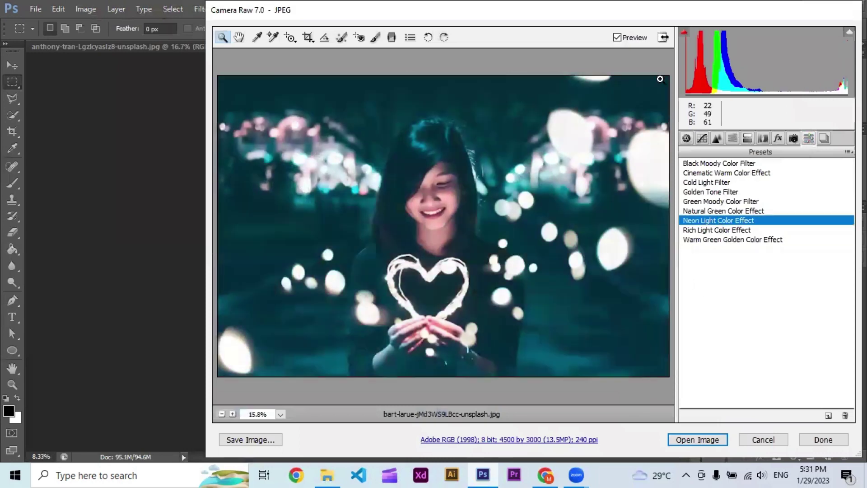
click(617, 38)
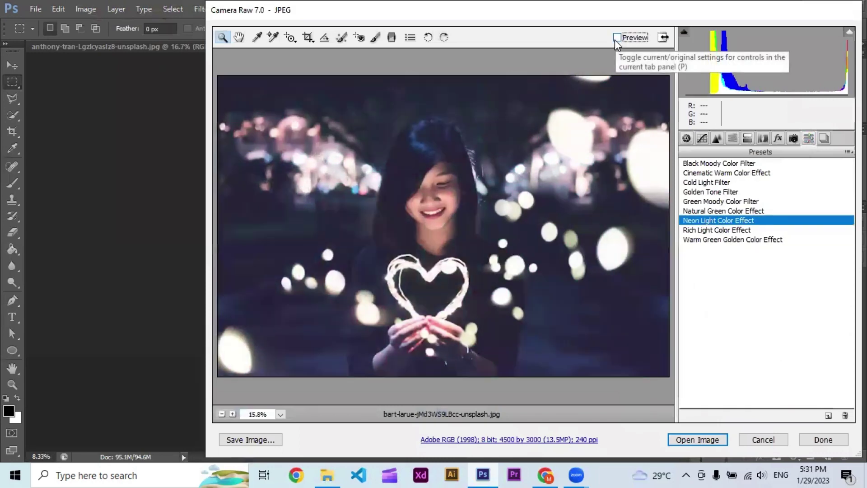
click(617, 38)
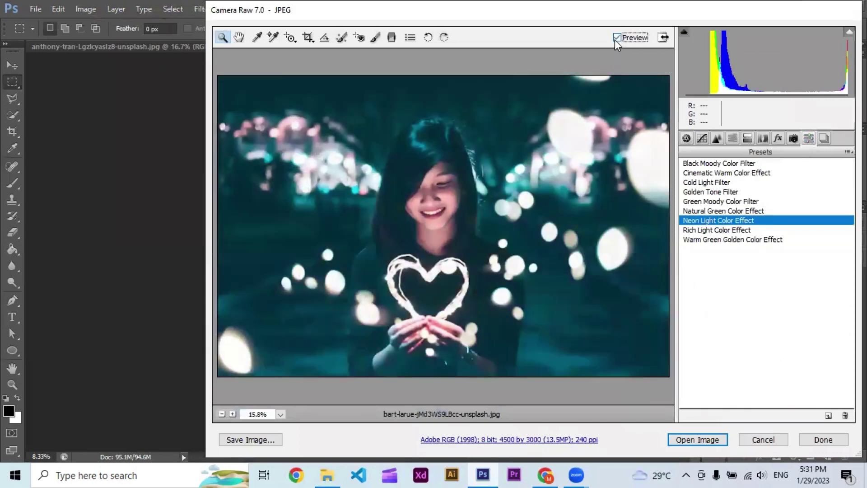
click(711, 438)
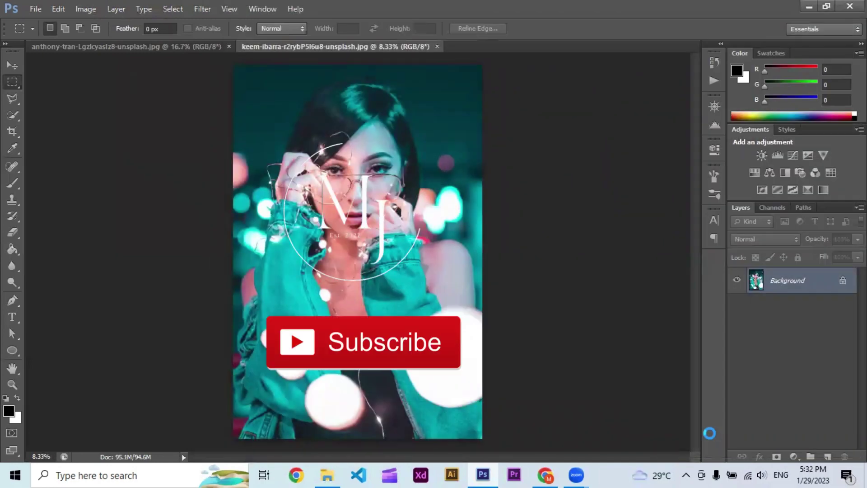